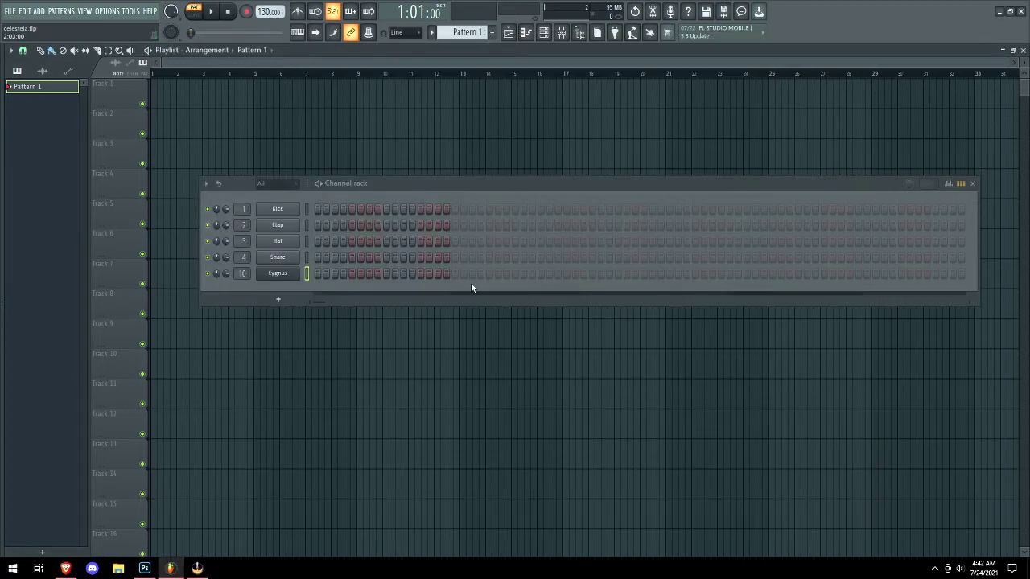
Open the Cygnus synth from the Channel Rack, play four notes, and show its preset list
{"action": "left_click", "coordinate": [278, 274]}
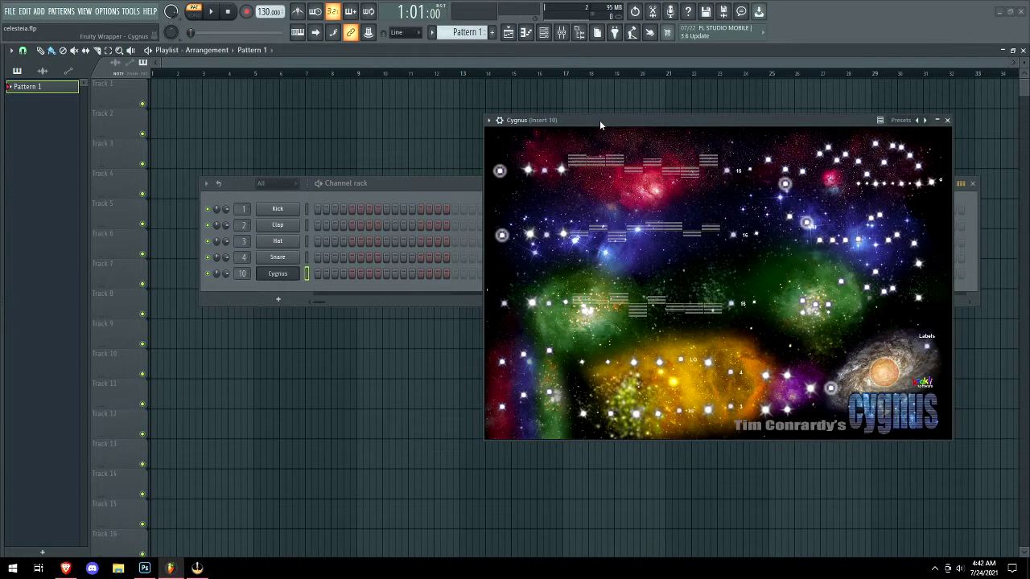
{"action": "key", "text": "q"}
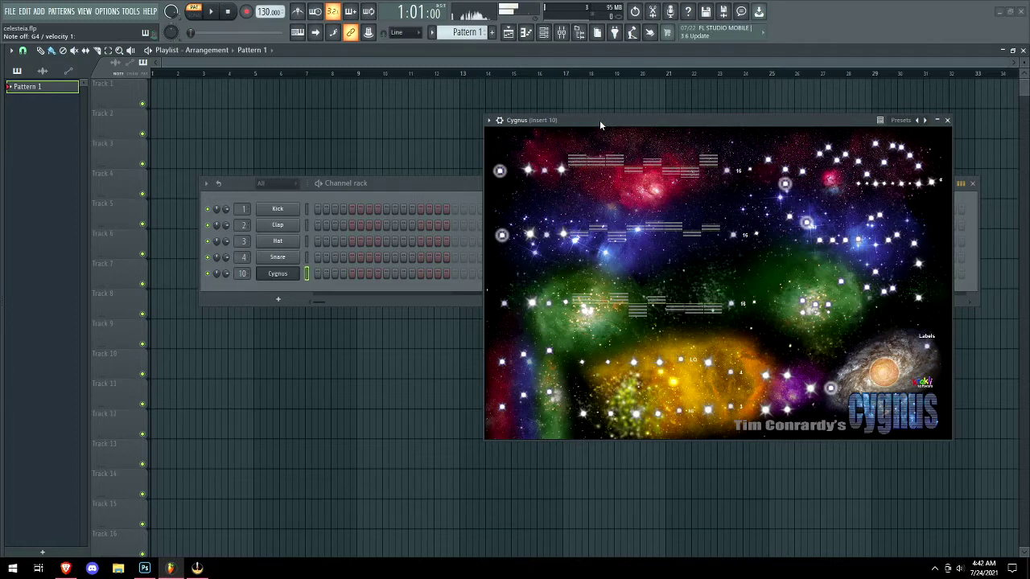
{"action": "key", "text": "q"}
{"action": "key", "text": "q"}
{"action": "key", "text": "q"}
{"action": "left_click", "coordinate": [901, 120]}
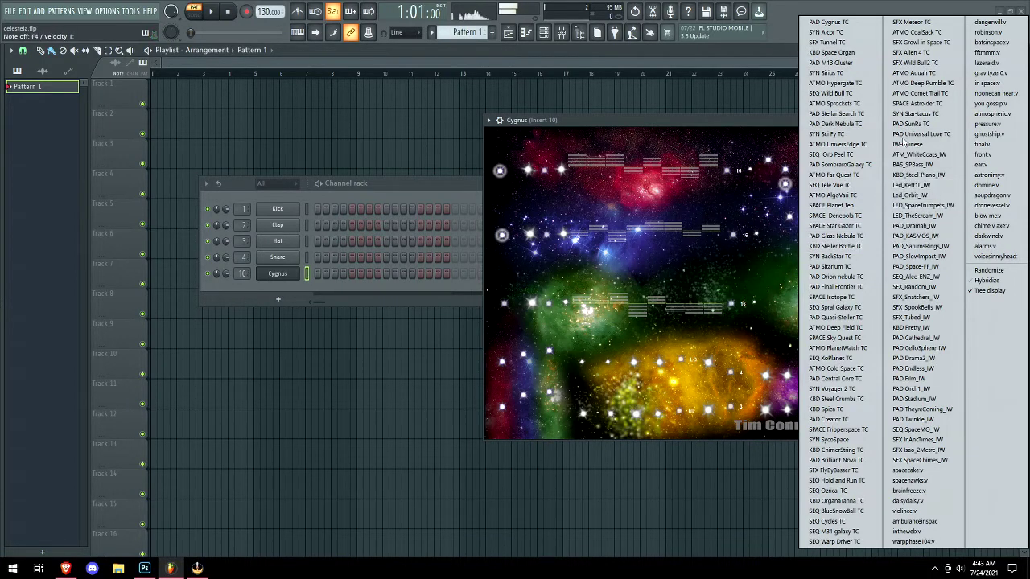
Load the SYN Alcor TC preset from the Cygnus Presets menu
{"action": "left_click", "coordinate": [826, 32]}
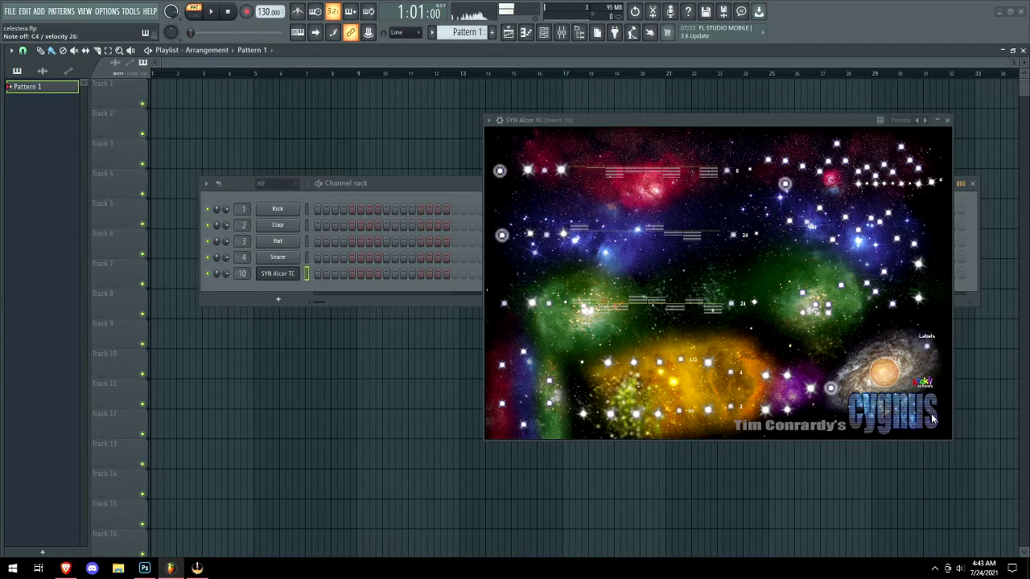
Turn labels on and audition SFX Tunnel TC, ATMO Hypergate TC, then SEQ Wild Bull TC
{"action": "left_click", "coordinate": [925, 345]}
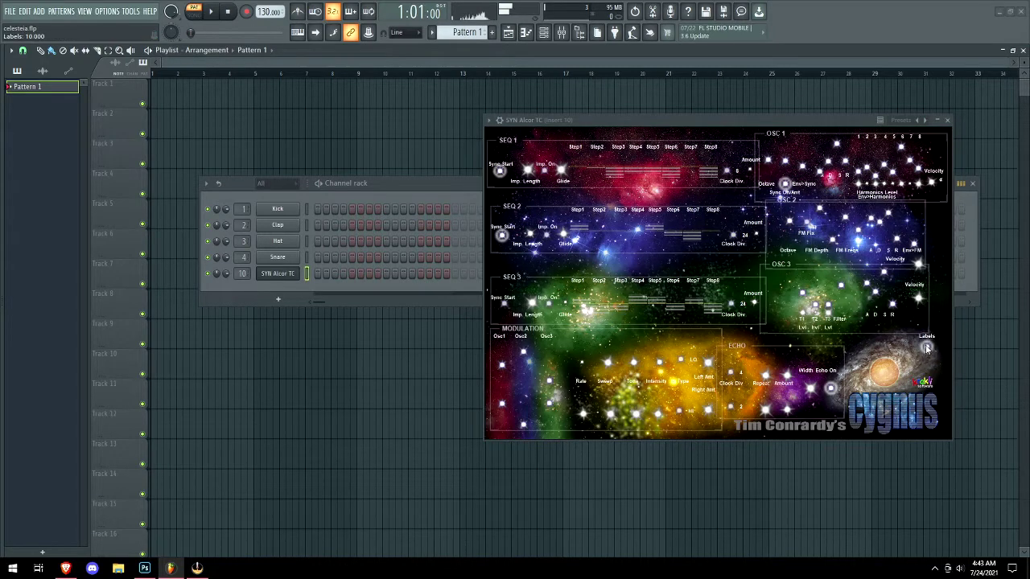
{"action": "left_click", "coordinate": [924, 120]}
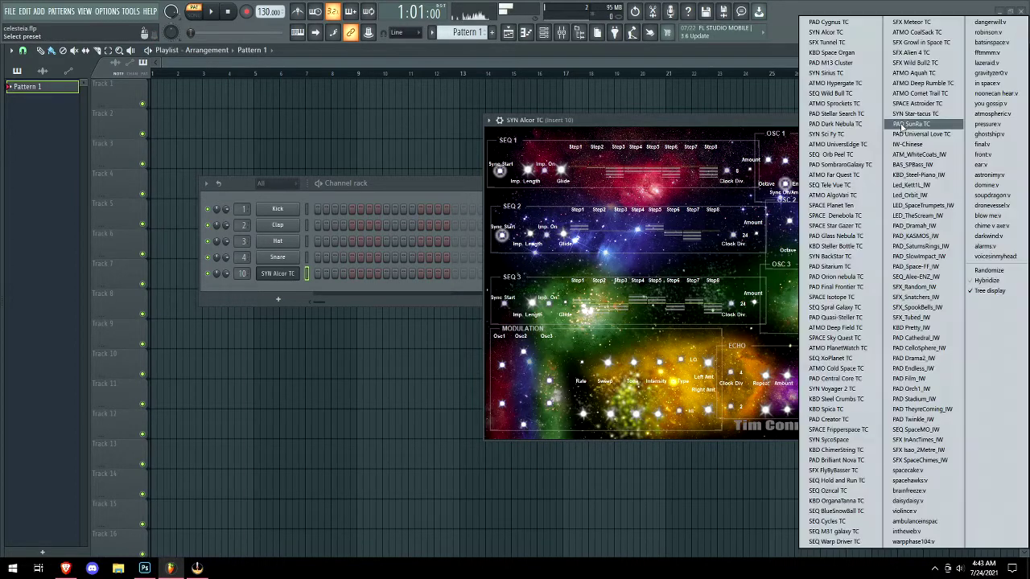
{"action": "left_click", "coordinate": [829, 43]}
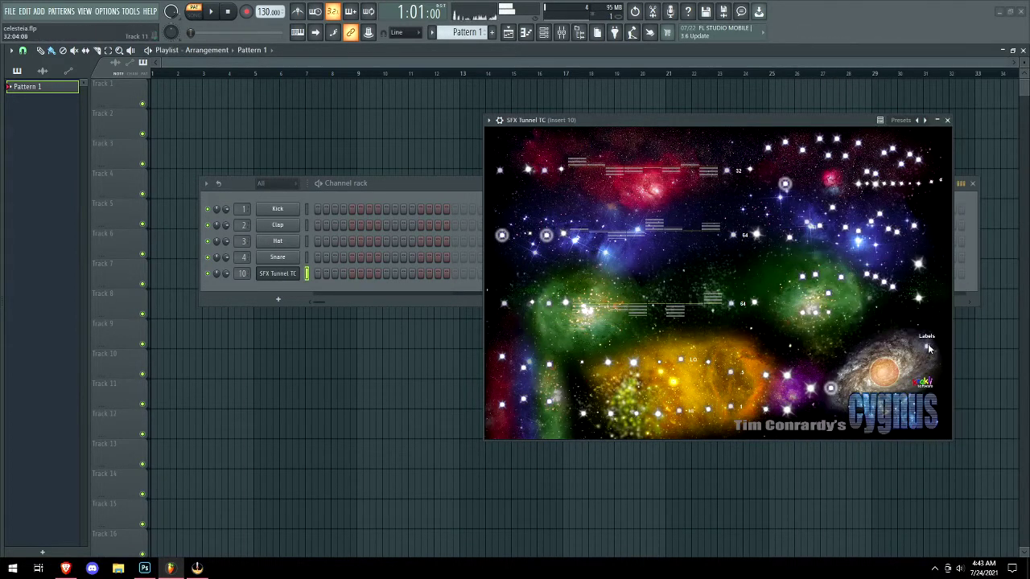
{"action": "left_click", "coordinate": [924, 120]}
{"action": "left_click", "coordinate": [837, 83]}
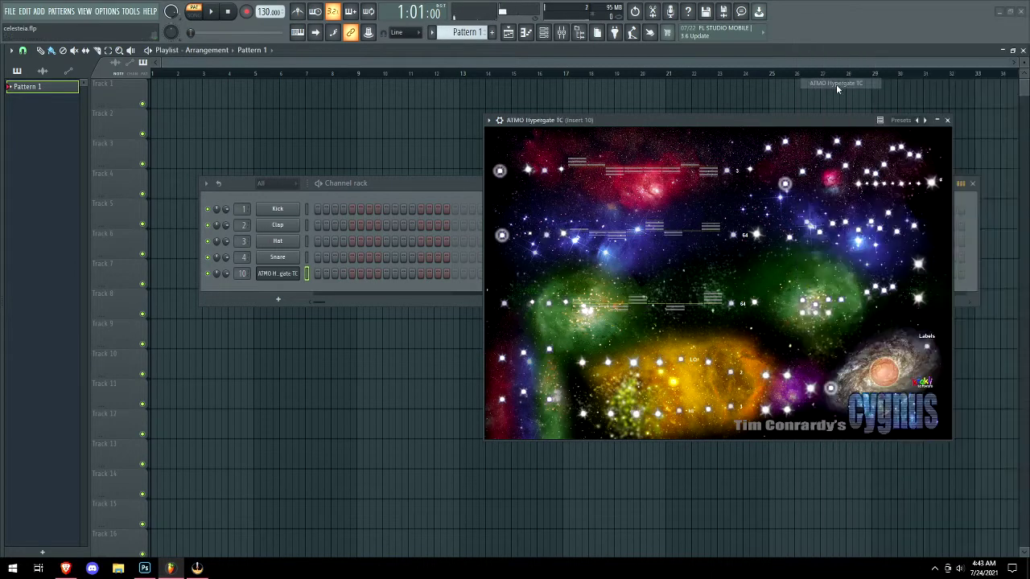
{"action": "left_click", "coordinate": [924, 120]}
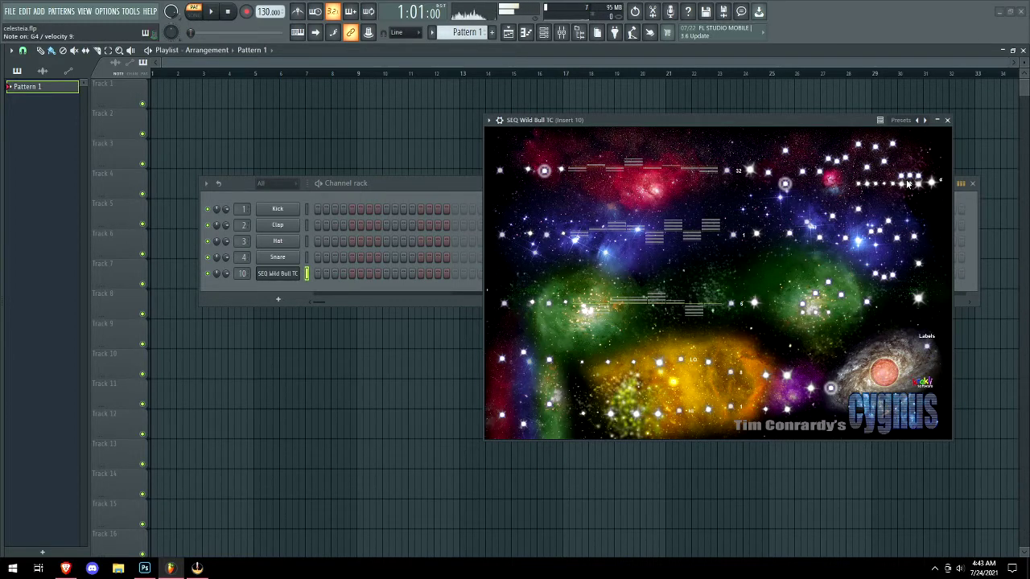
Audition ATMO Sprockets TC and PAD Stellar Search TC, toggle labels, then advance to PAD Dark Nebula TC
{"action": "left_click", "coordinate": [901, 120]}
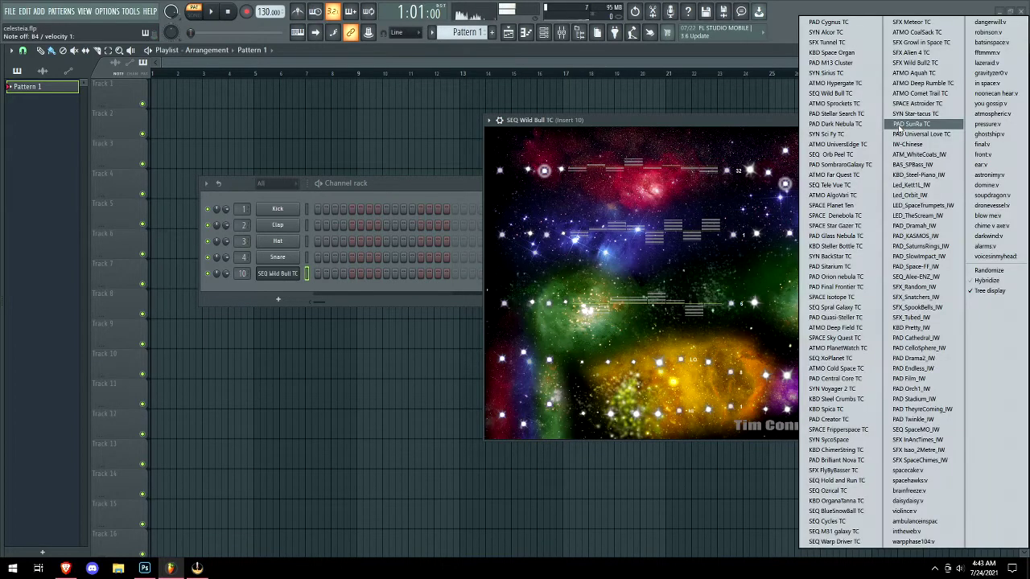
{"action": "left_click", "coordinate": [848, 105]}
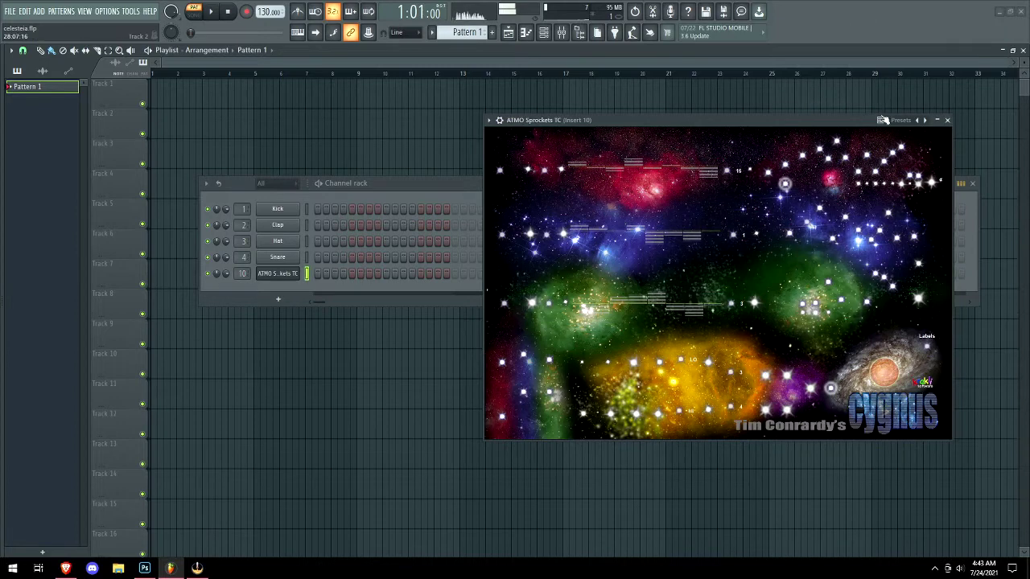
{"action": "left_click", "coordinate": [925, 120]}
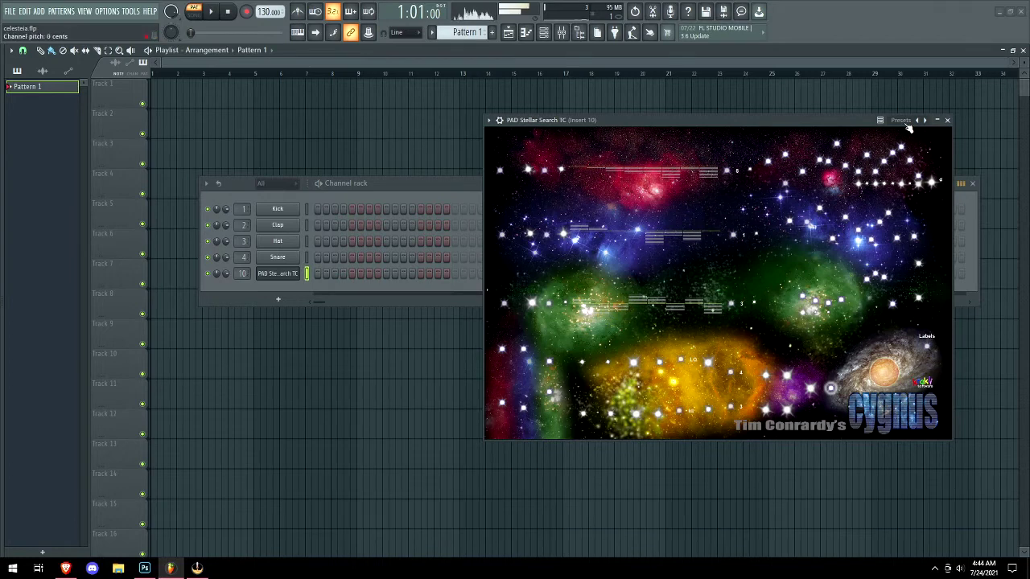
{"action": "left_click", "coordinate": [928, 346]}
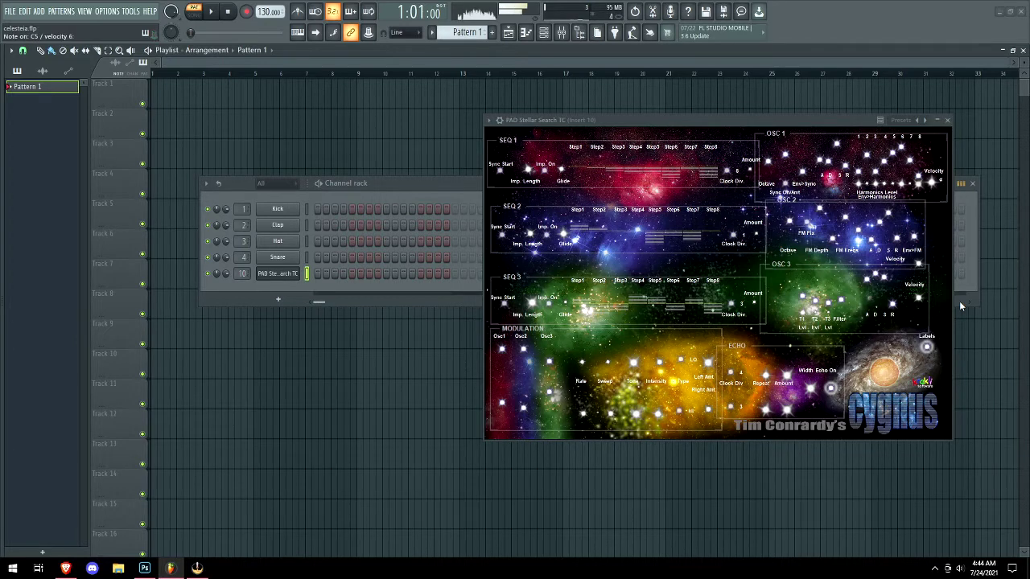
{"action": "left_click", "coordinate": [930, 121]}
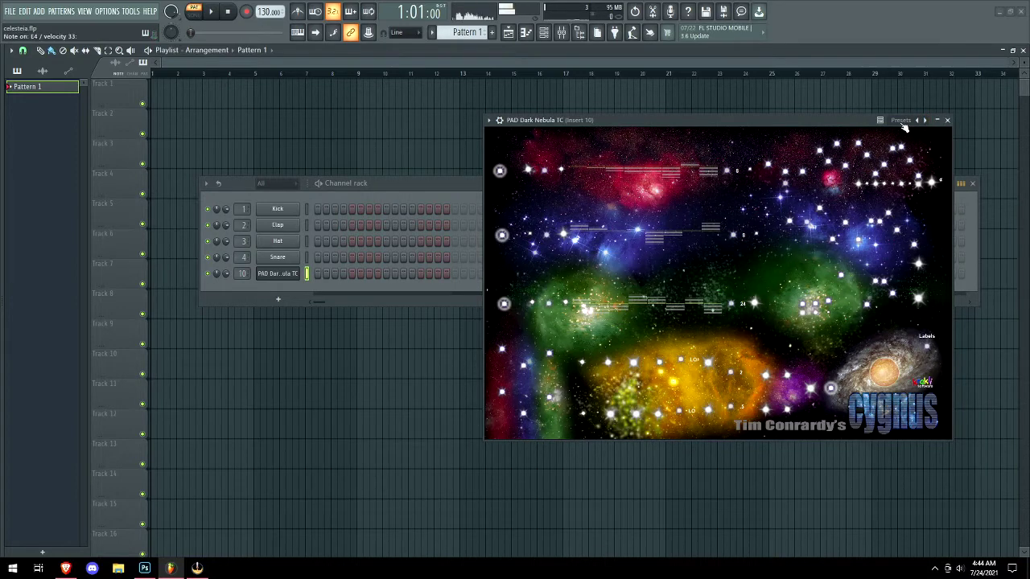
Load SEQ Spral Galaxy TC, then SFX Meteor TC, from the preset list
{"action": "left_click", "coordinate": [903, 121]}
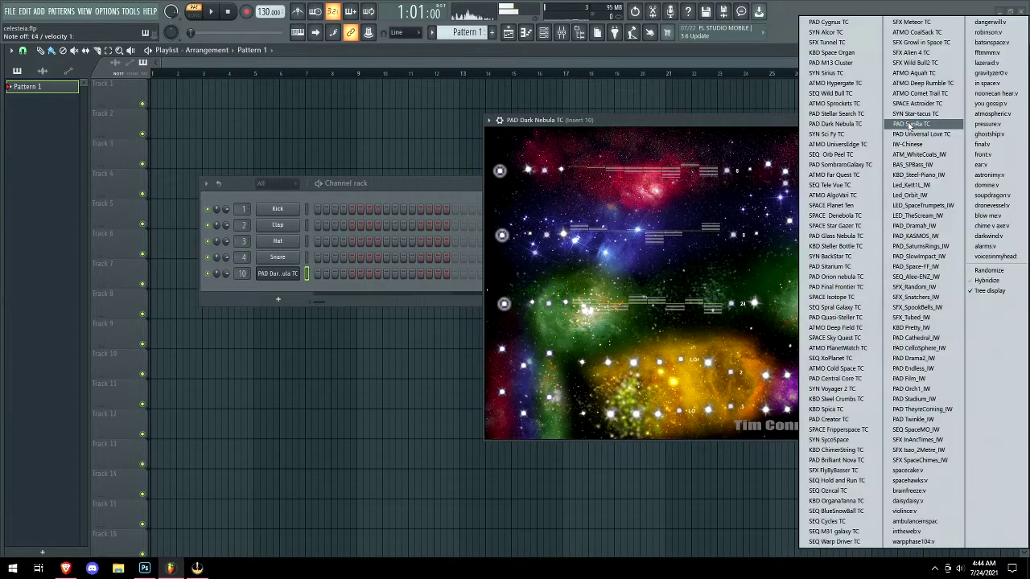
{"action": "left_click", "coordinate": [835, 306]}
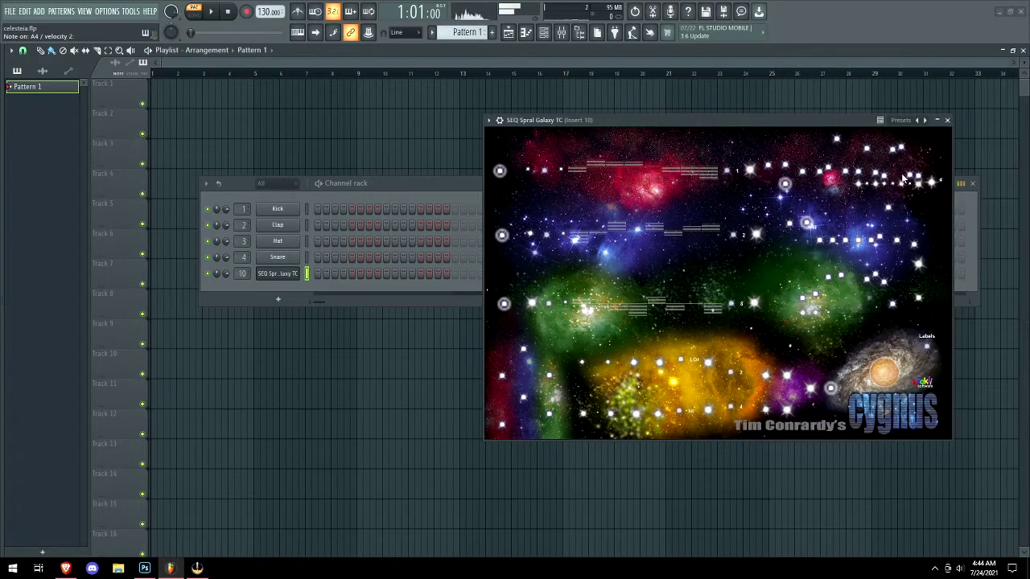
{"action": "left_click", "coordinate": [907, 124]}
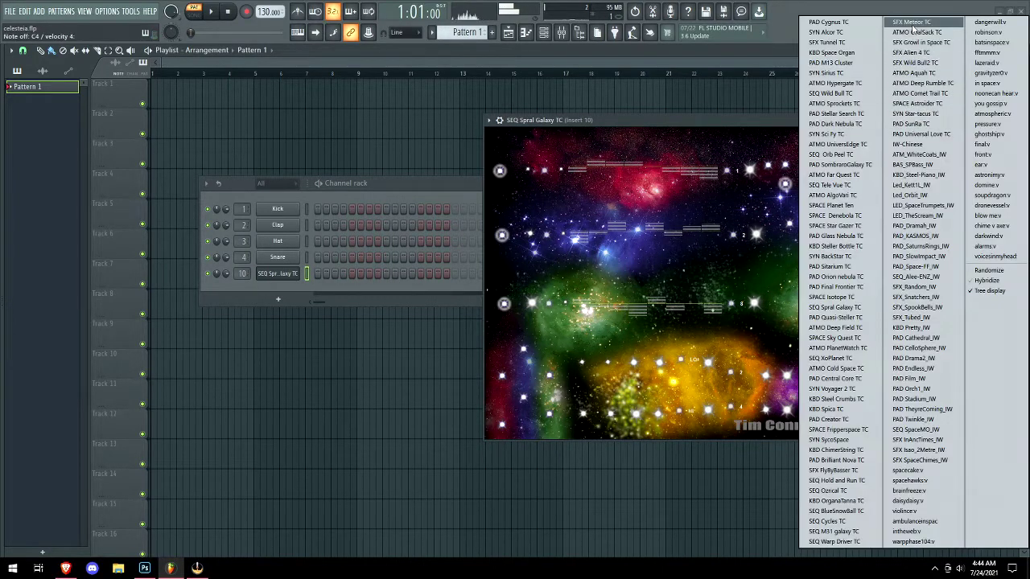
{"action": "left_click", "coordinate": [912, 22]}
Step through ATMO CoalSack TC and SFX Growl in Space TC, then load Led_Orbit_IW with labels on
{"action": "left_click", "coordinate": [925, 121]}
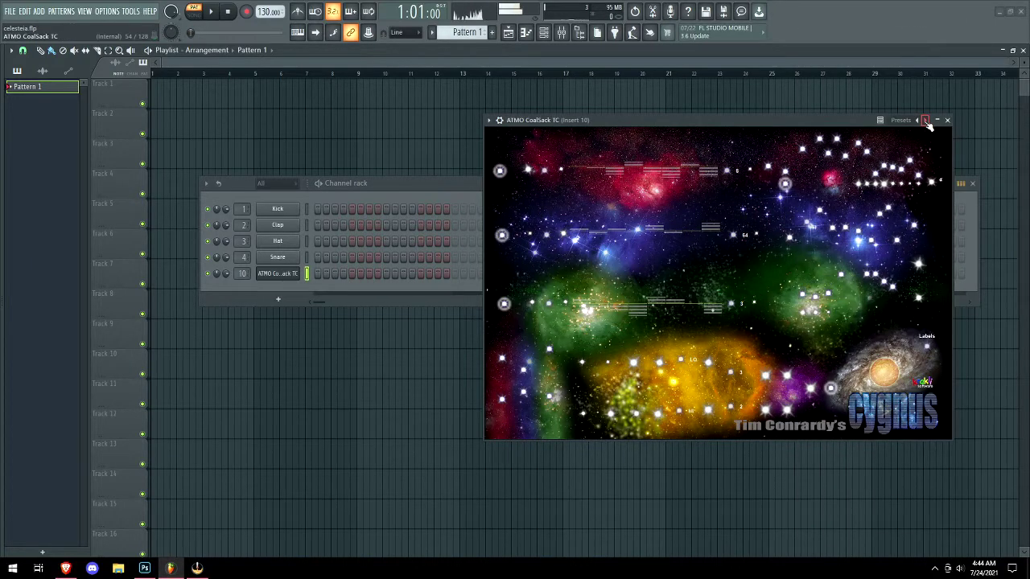
{"action": "left_click", "coordinate": [925, 121]}
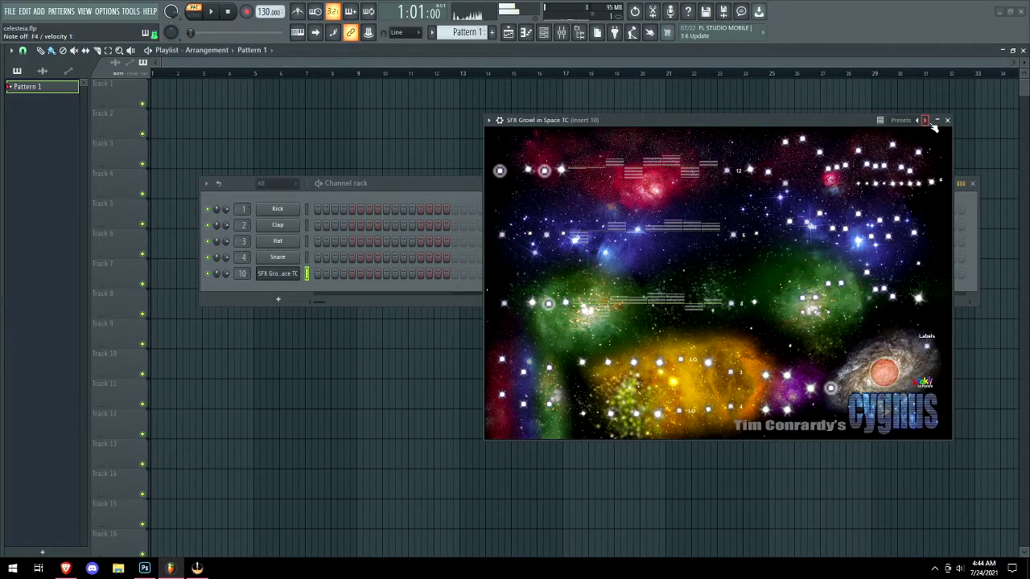
{"action": "left_click", "coordinate": [917, 121]}
{"action": "left_click", "coordinate": [914, 198]}
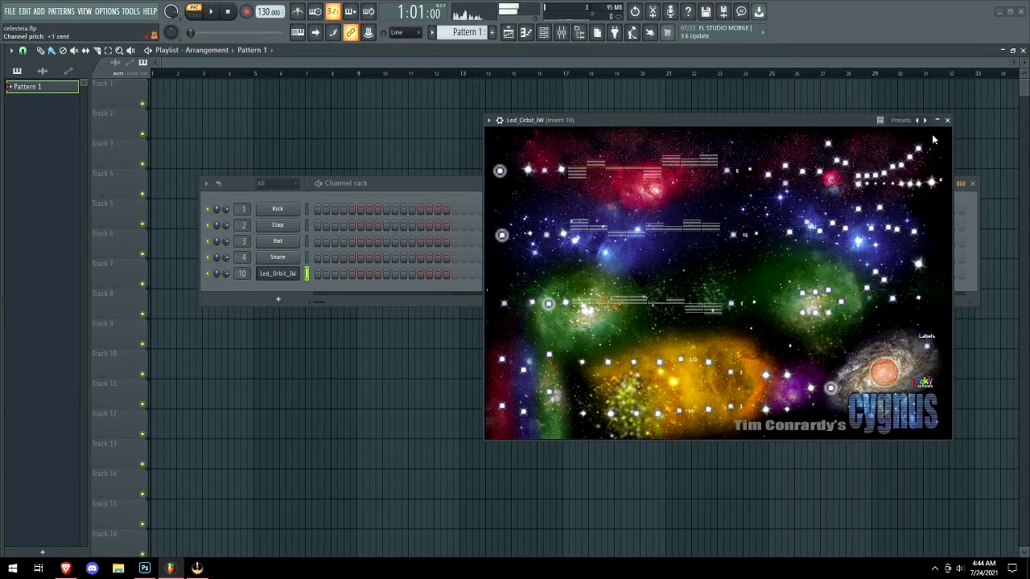
{"action": "left_click", "coordinate": [926, 346]}
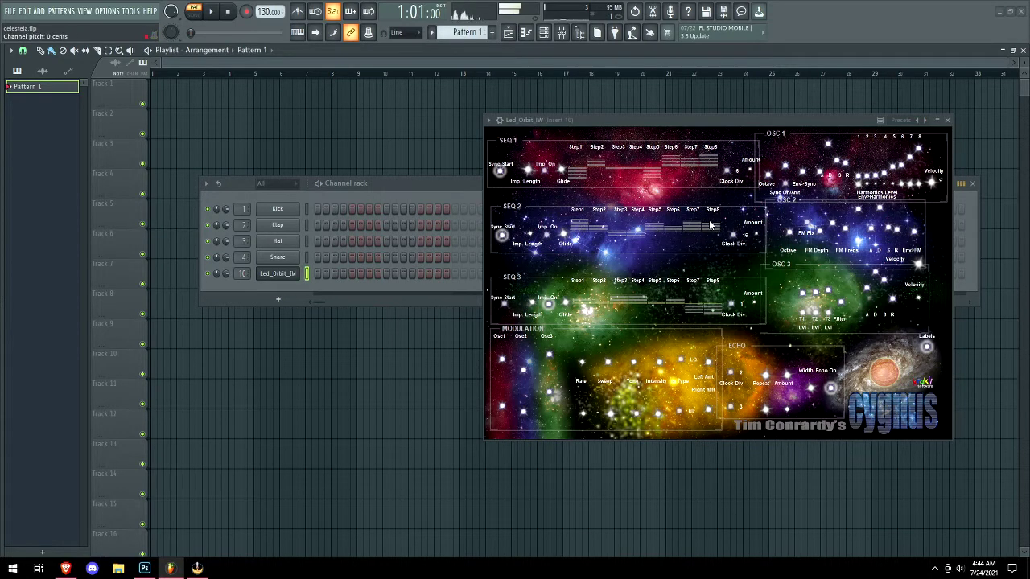
Advance to the LED_TheScream_IW preset, show labels, and play a note to audition it
{"action": "left_click", "coordinate": [925, 120]}
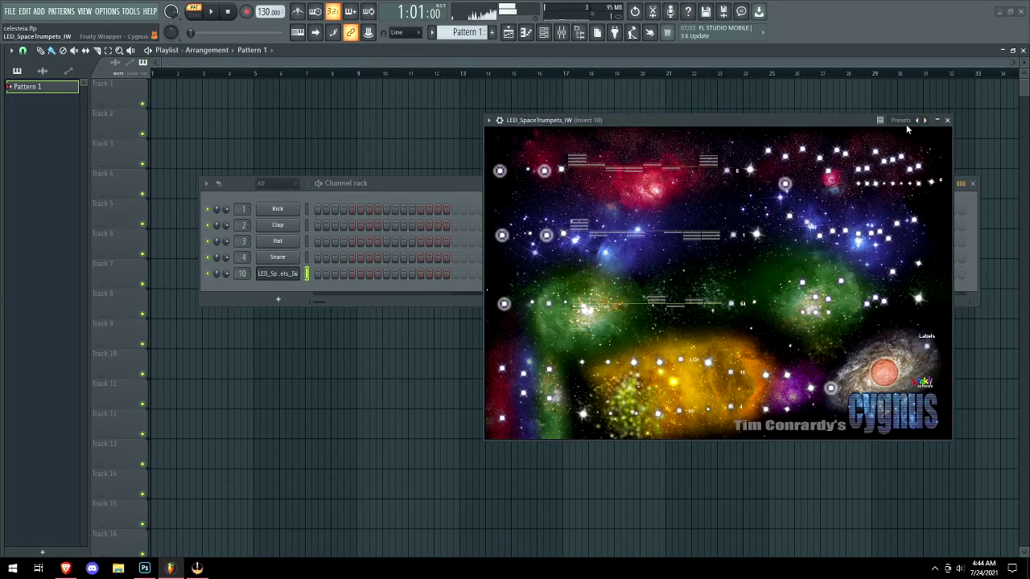
{"action": "left_click", "coordinate": [901, 120]}
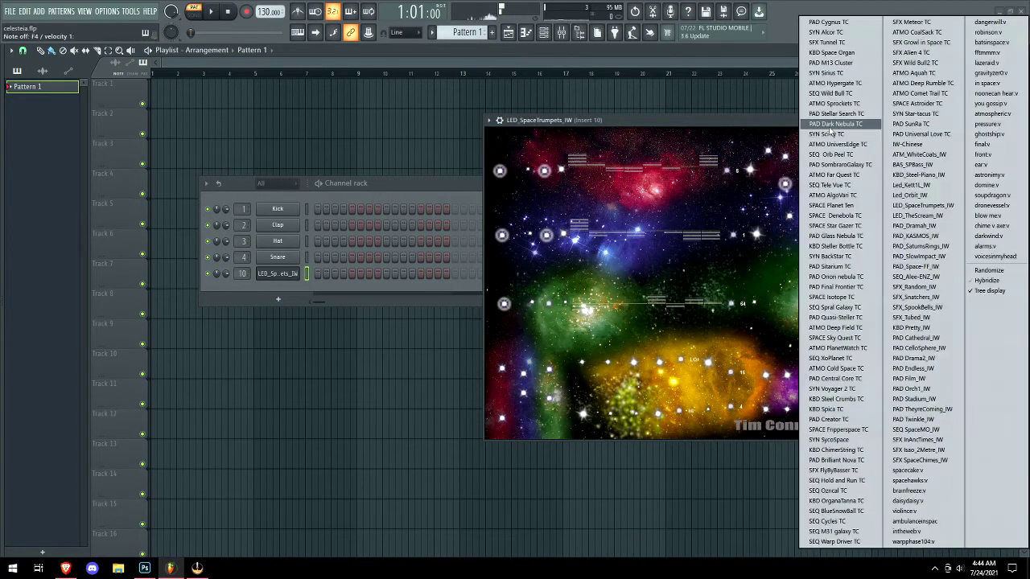
{"action": "left_click", "coordinate": [763, 126]}
{"action": "left_click", "coordinate": [925, 120]}
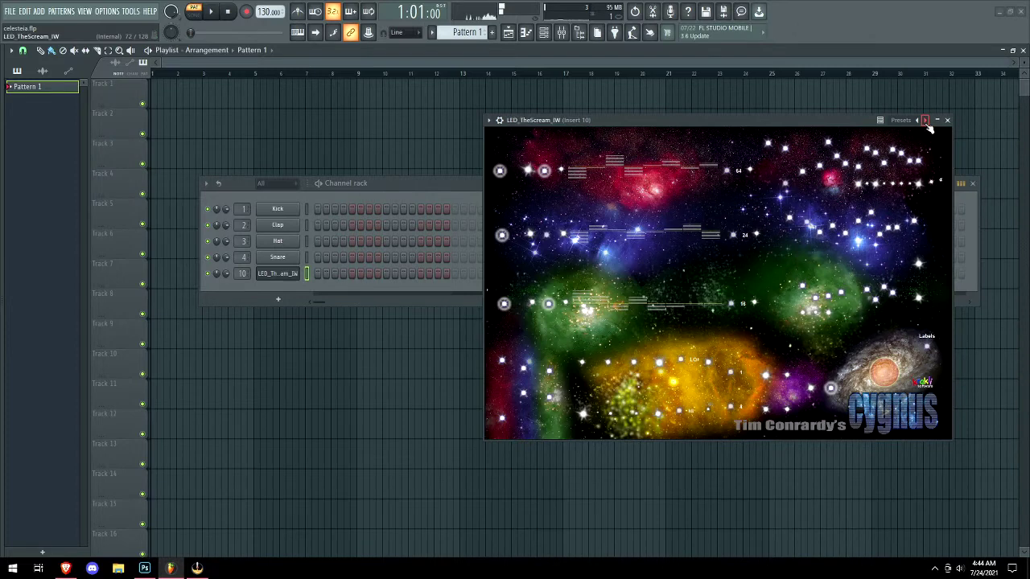
{"action": "left_click", "coordinate": [927, 347]}
{"action": "key", "text": "r"}
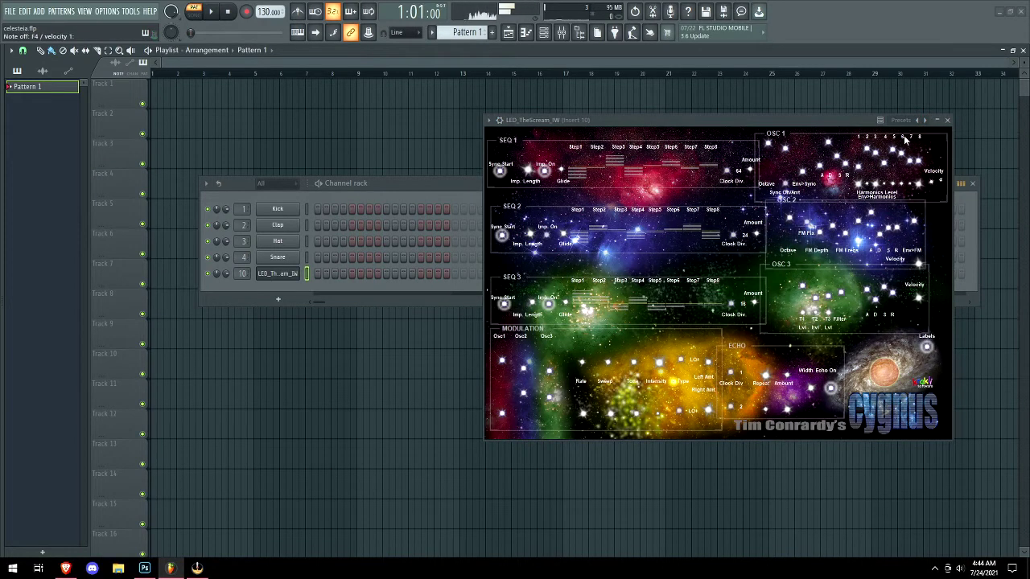
Load PAD_Dramah_IW, toggle labels on, and briefly check the plugin options menu
{"action": "left_click", "coordinate": [925, 120]}
{"action": "left_click", "coordinate": [927, 347]}
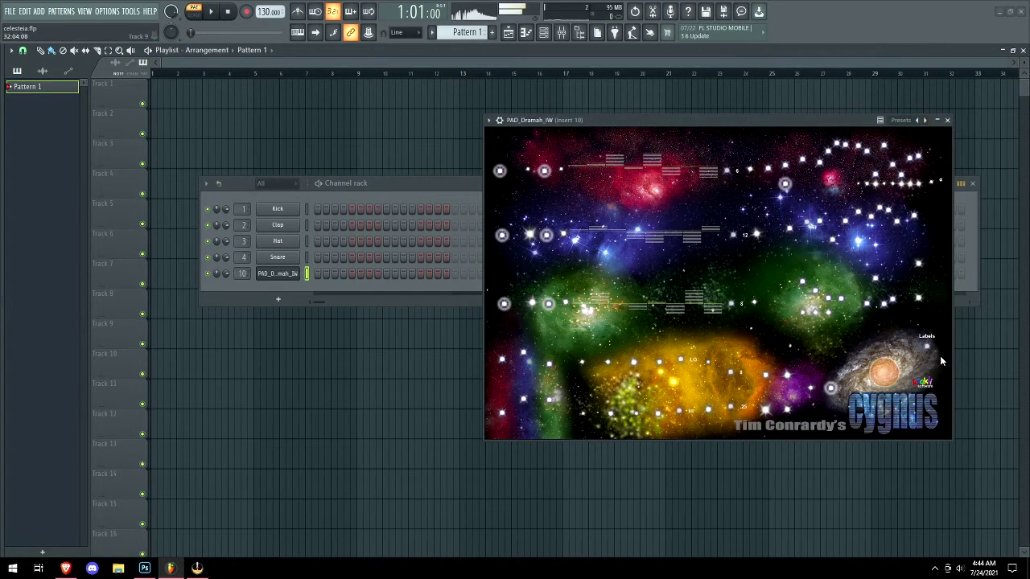
{"action": "left_click", "coordinate": [927, 348]}
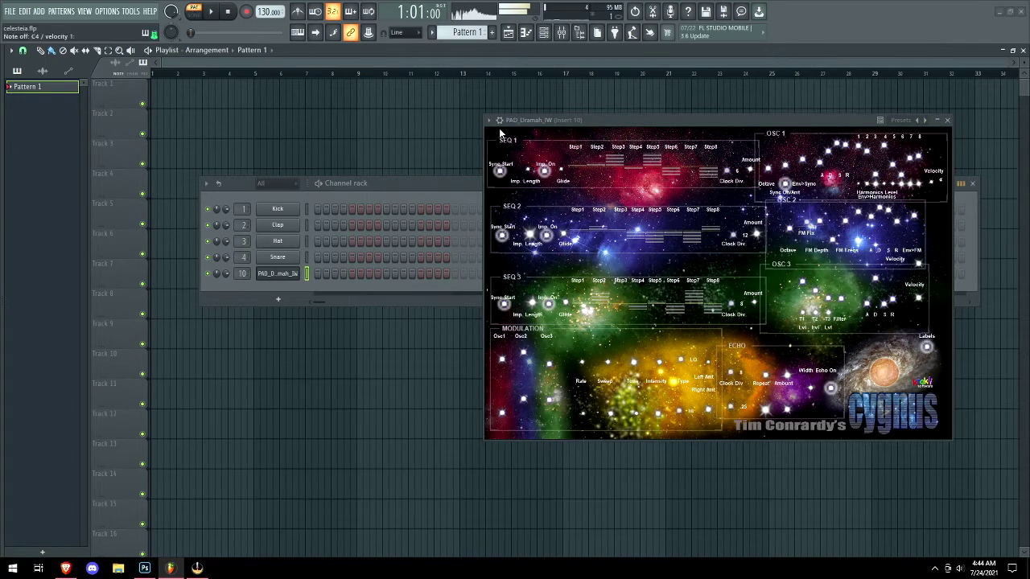
{"action": "left_click", "coordinate": [488, 120]}
{"action": "left_click", "coordinate": [866, 127]}
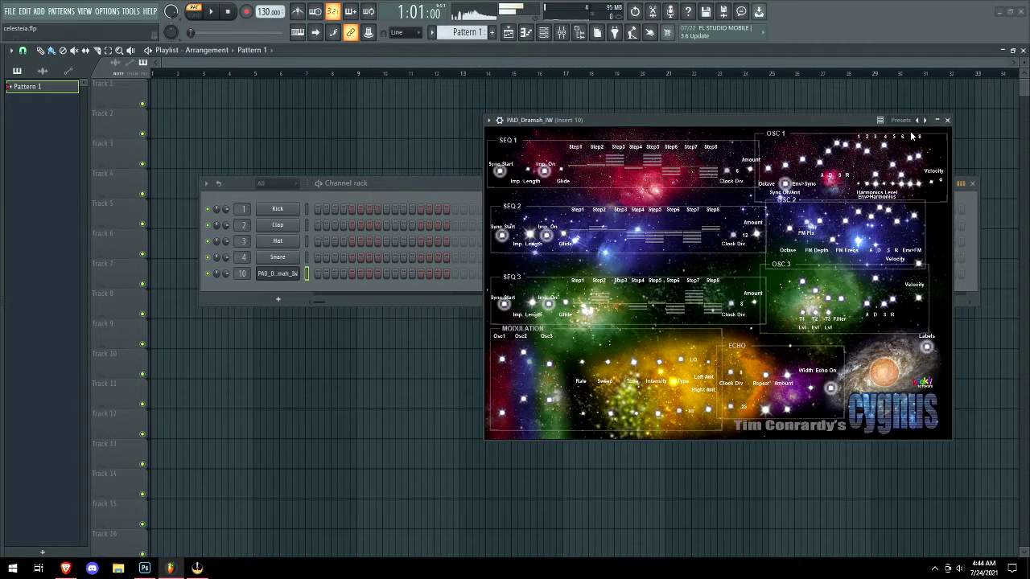
Load PAD_KASMOS_IW with labels, browse its parameters, then advance to PAD_SaturnsRings_IW
{"action": "left_click", "coordinate": [926, 120]}
{"action": "left_click", "coordinate": [930, 349]}
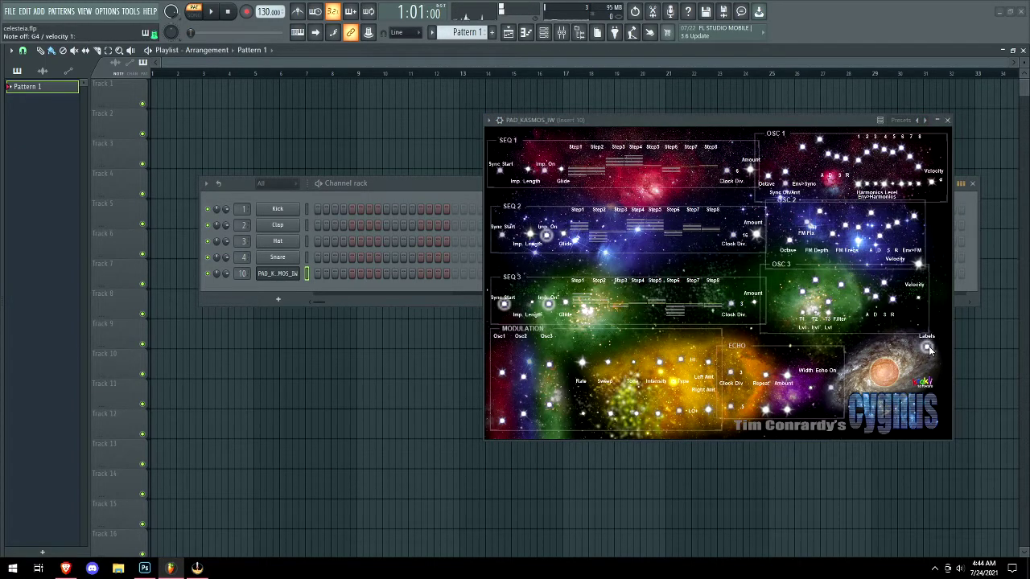
{"action": "left_click", "coordinate": [498, 120]}
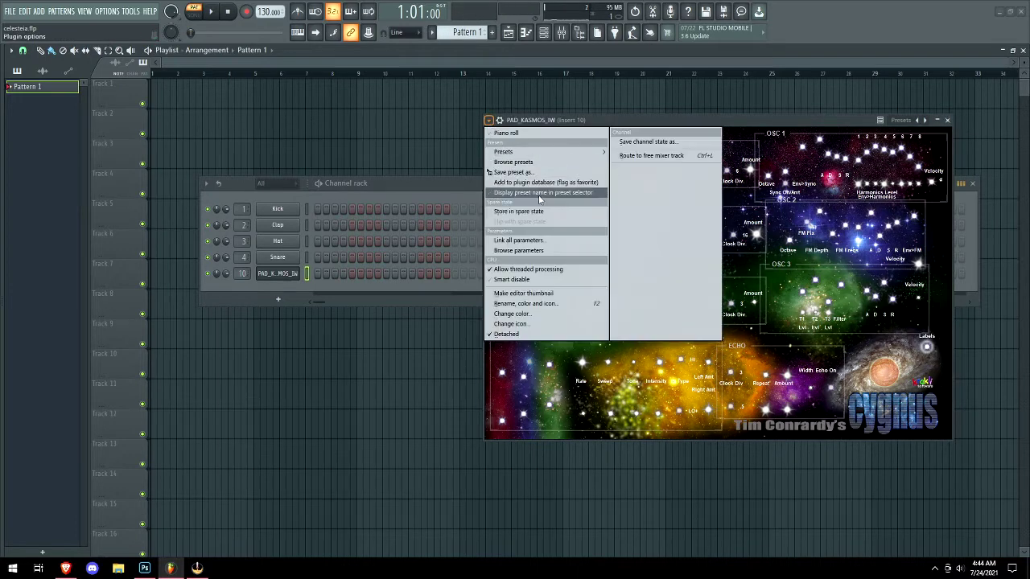
{"action": "left_click", "coordinate": [523, 250]}
{"action": "scroll", "coordinate": [48, 314], "scroll_direction": "down", "scroll_amount": 5}
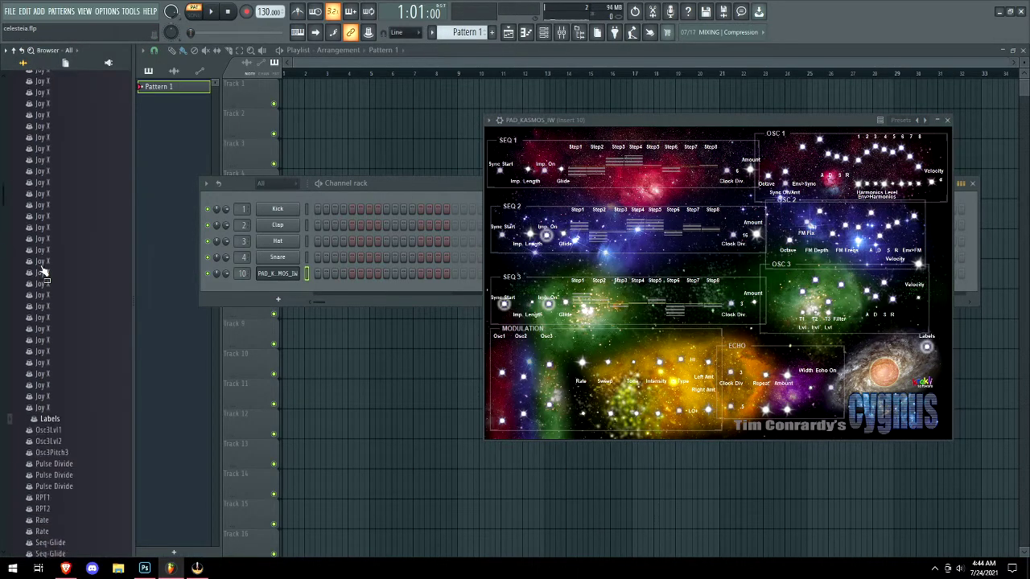
{"action": "scroll", "coordinate": [48, 314], "scroll_direction": "down", "scroll_amount": 3}
{"action": "scroll", "coordinate": [48, 314], "scroll_direction": "down", "scroll_amount": 3}
{"action": "scroll", "coordinate": [48, 314], "scroll_direction": "up", "scroll_amount": 5}
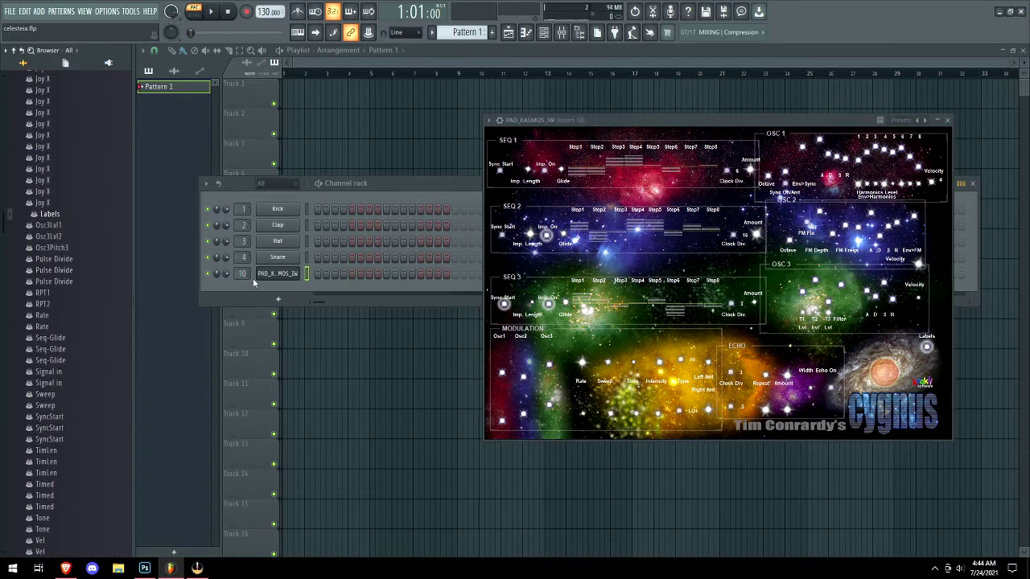
{"action": "key", "text": "alt+F8"}
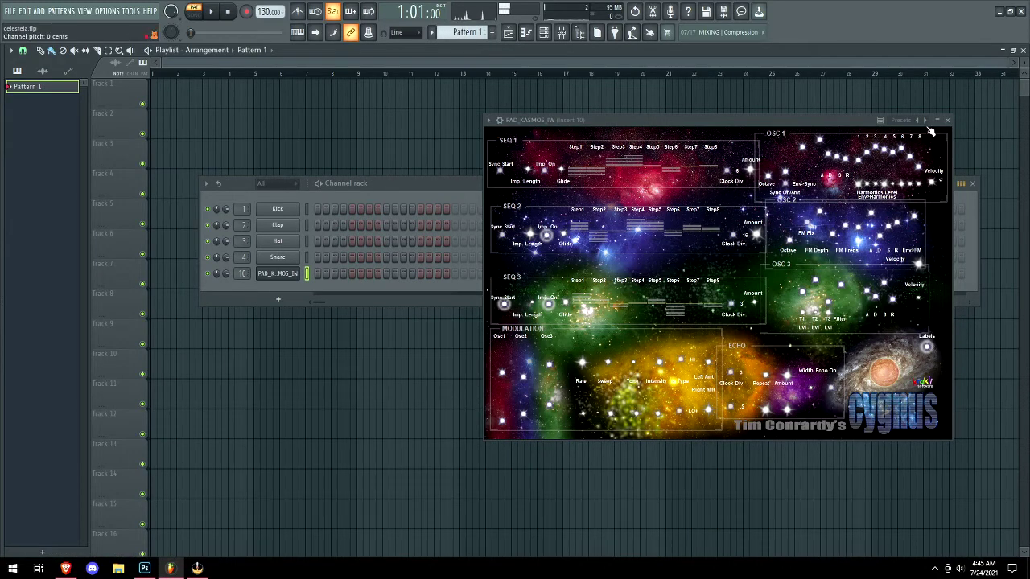
{"action": "left_click", "coordinate": [925, 120]}
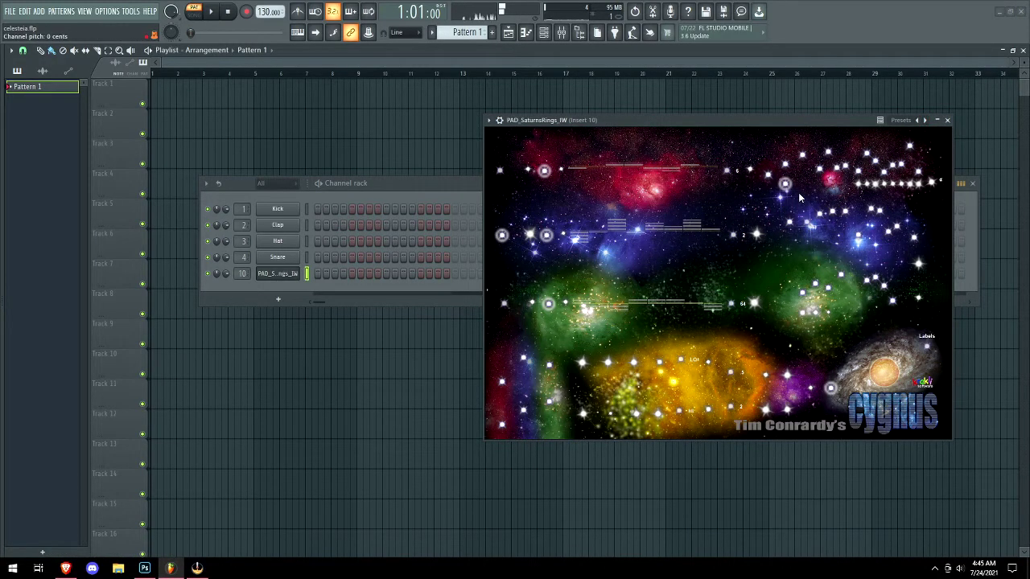
Toggle labels while stepping through PAD_SlowImpact_IW and PAD_Space-FF_IW
{"action": "left_click", "coordinate": [929, 348]}
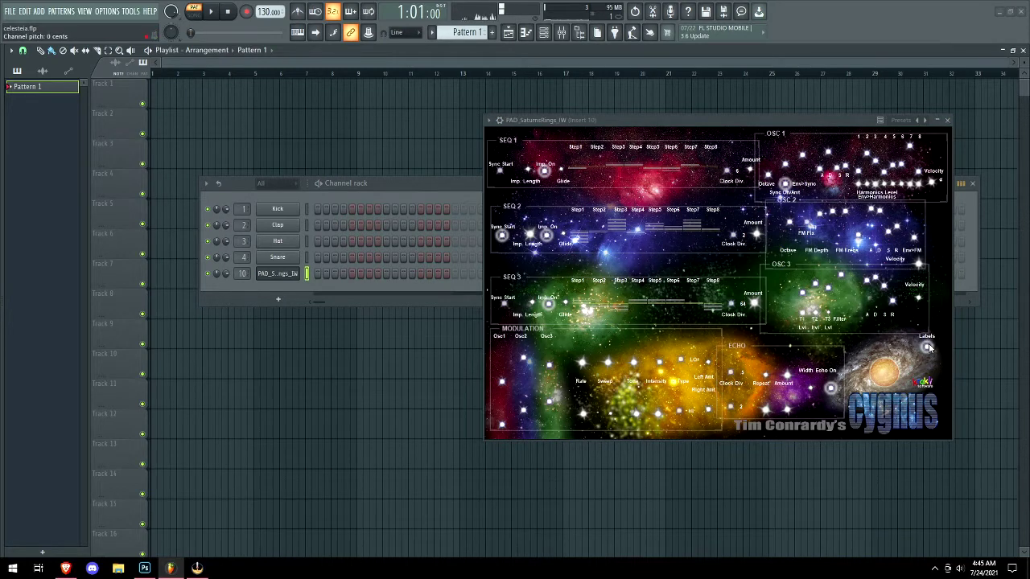
{"action": "left_click", "coordinate": [926, 121]}
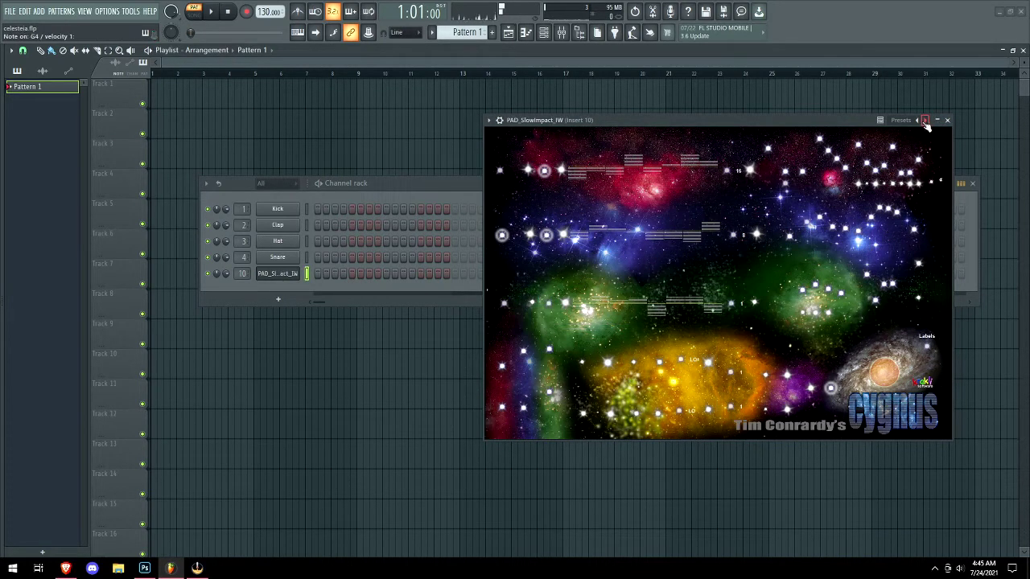
{"action": "left_click", "coordinate": [927, 121]}
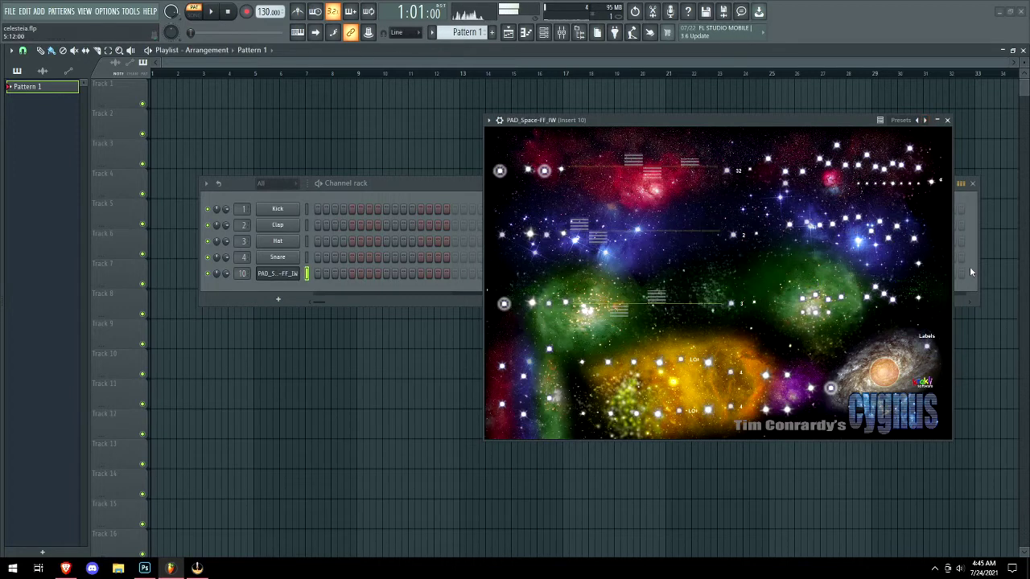
{"action": "left_click", "coordinate": [929, 346]}
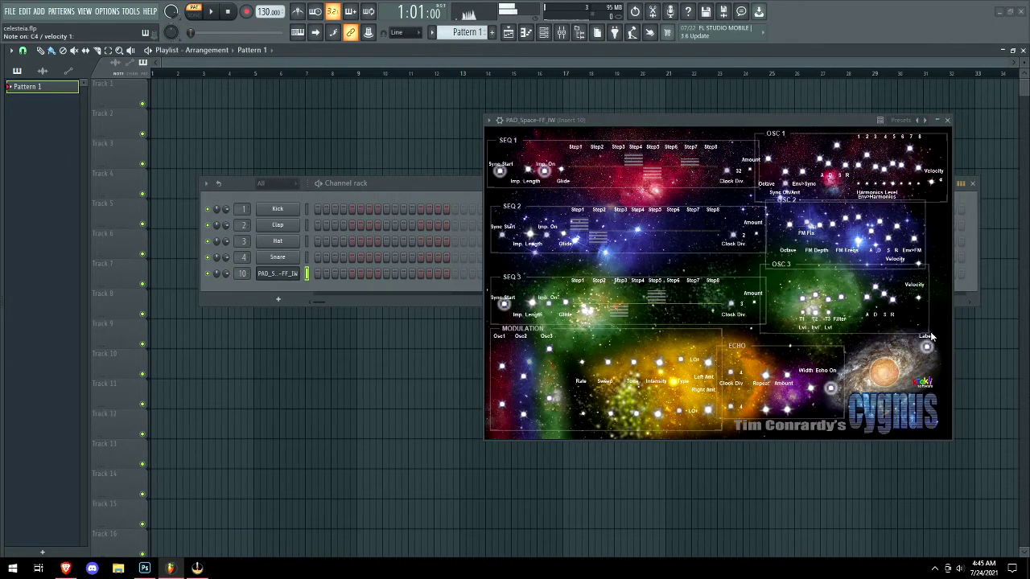
Audition ATMO AlgoVari TC and SYN Star-tacus TC from the list, then pick IW-Chinese
{"action": "left_click", "coordinate": [908, 121]}
{"action": "left_click", "coordinate": [836, 195]}
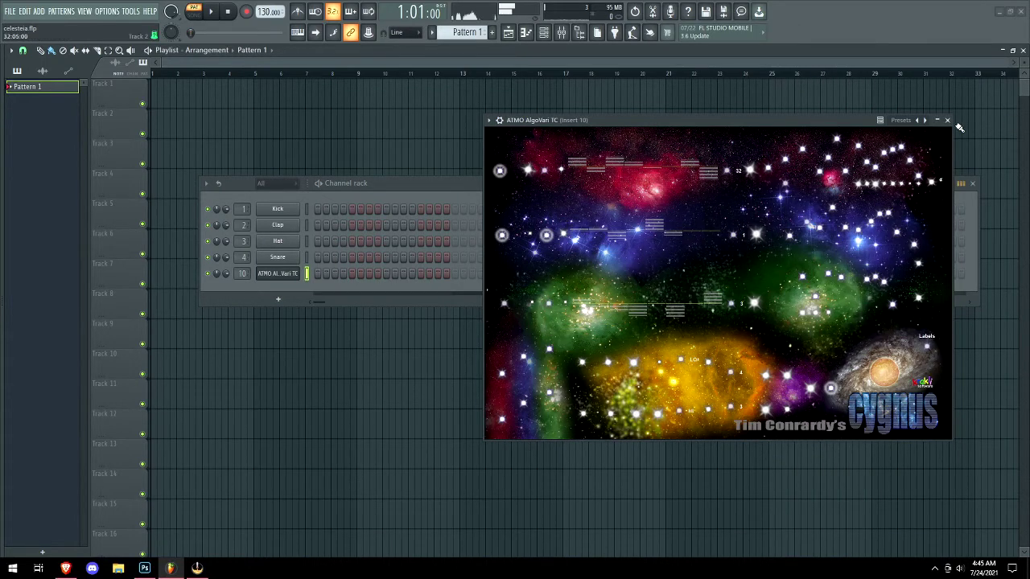
{"action": "left_click", "coordinate": [908, 121]}
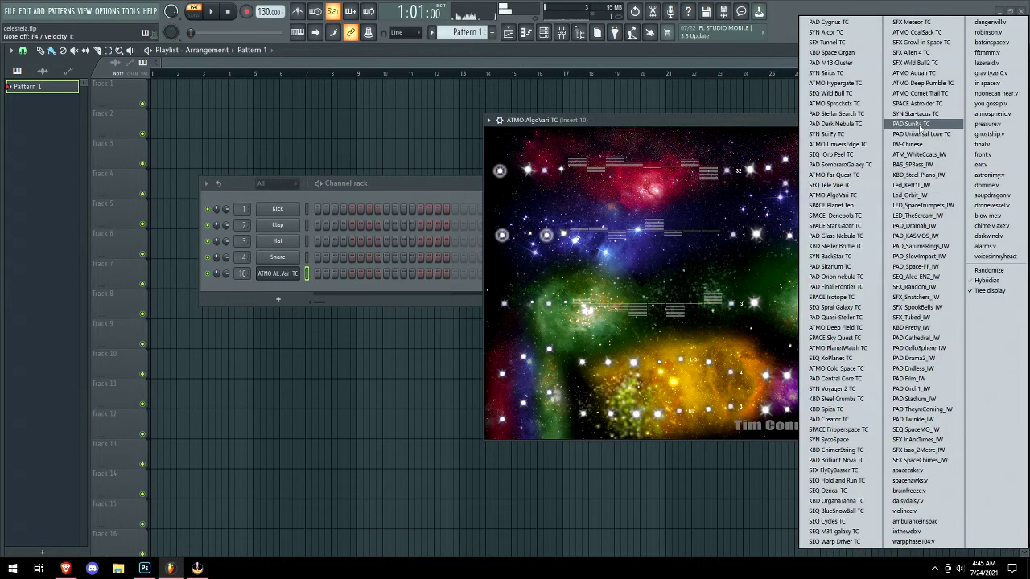
{"action": "left_click", "coordinate": [917, 113]}
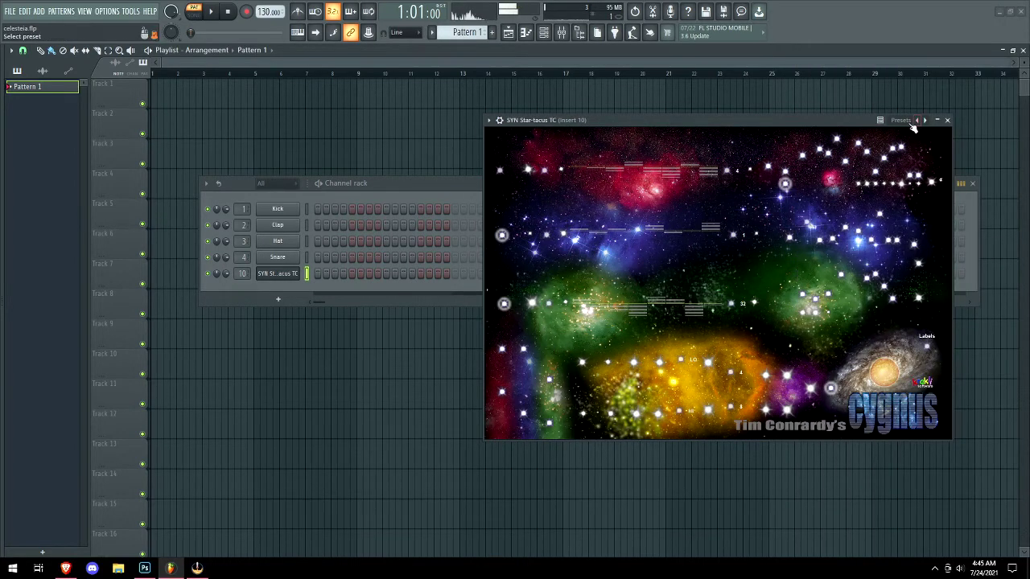
{"action": "key", "text": "f"}
{"action": "left_click", "coordinate": [901, 120]}
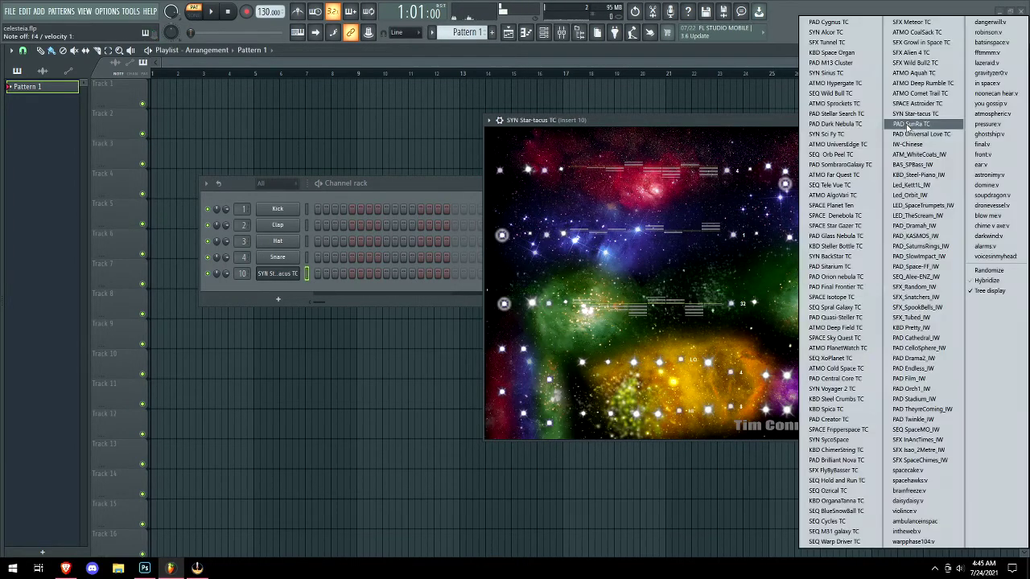
{"action": "left_click", "coordinate": [905, 147]}
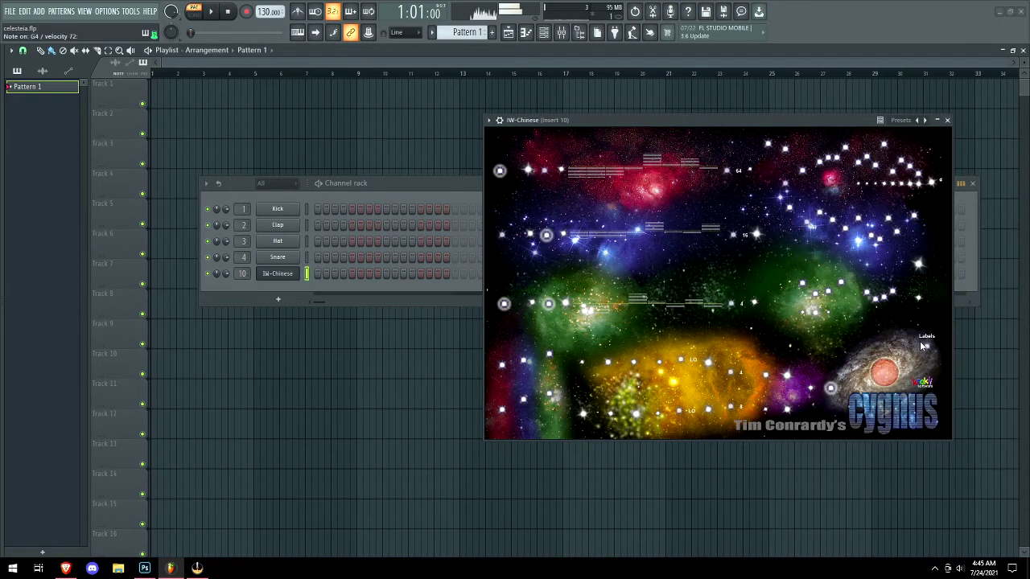